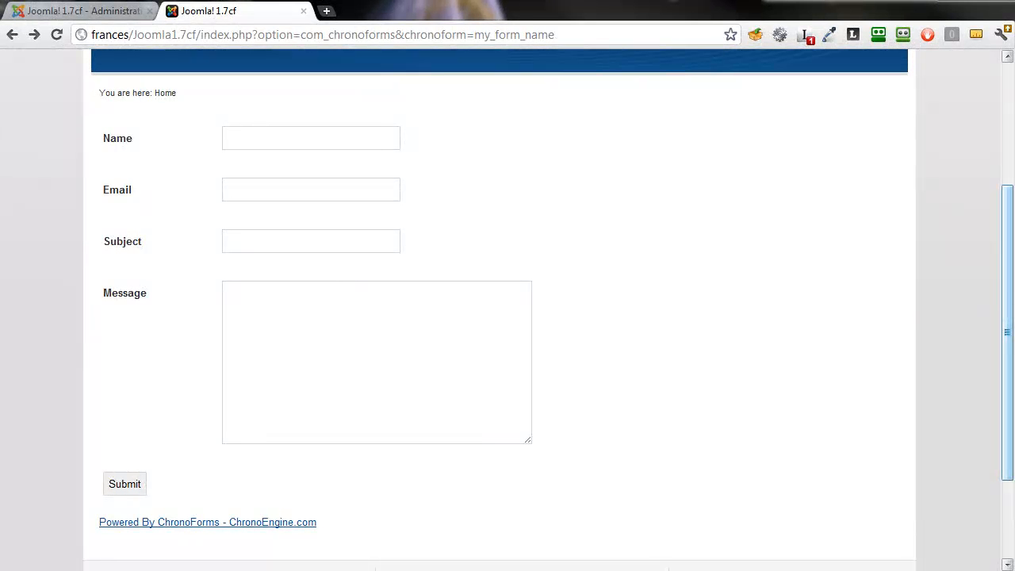
Focus the Name field and submit the empty form to get the default required-field tooltip.
left_click(231, 137)
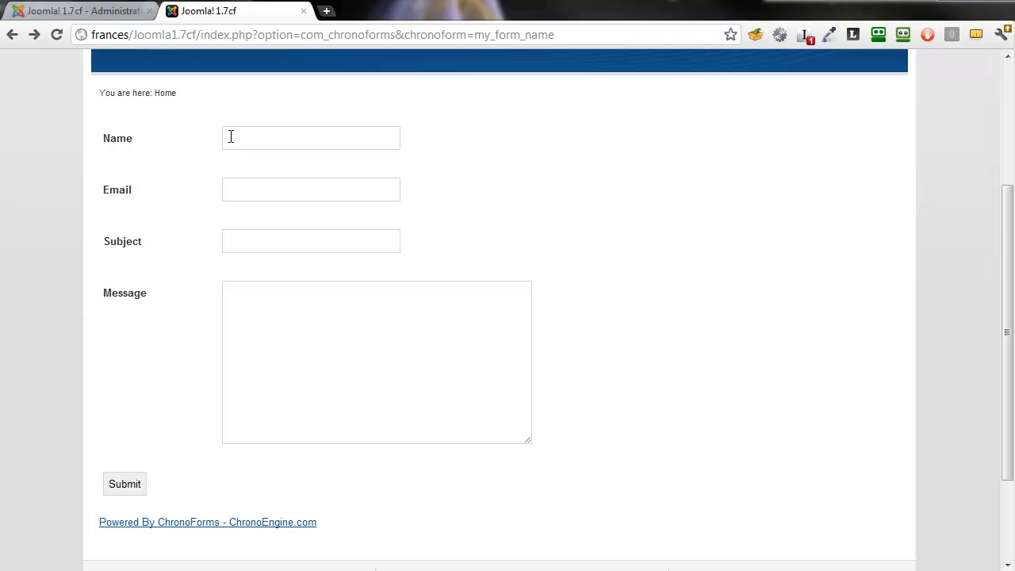
left_click(230, 137)
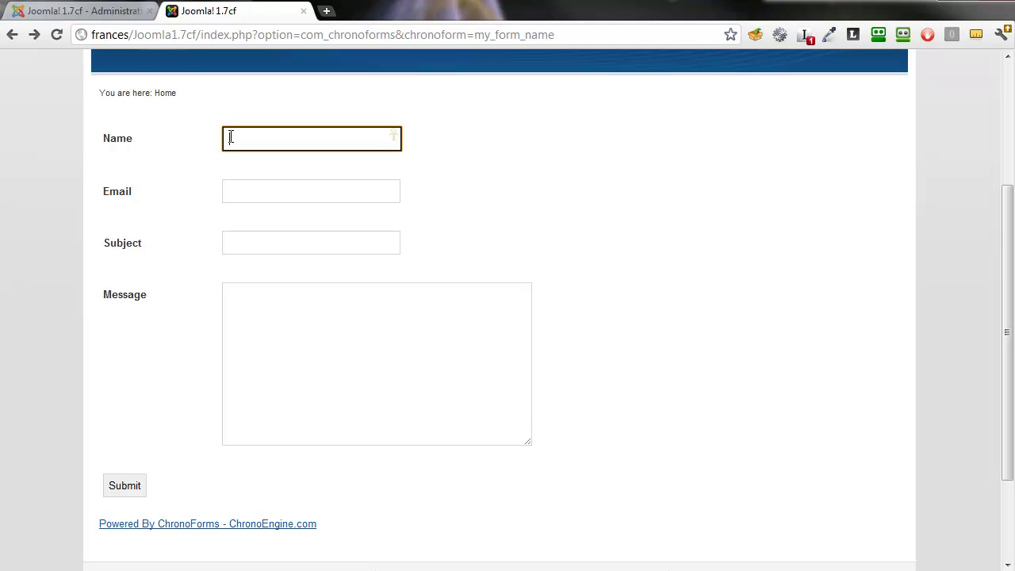
left_click(135, 487)
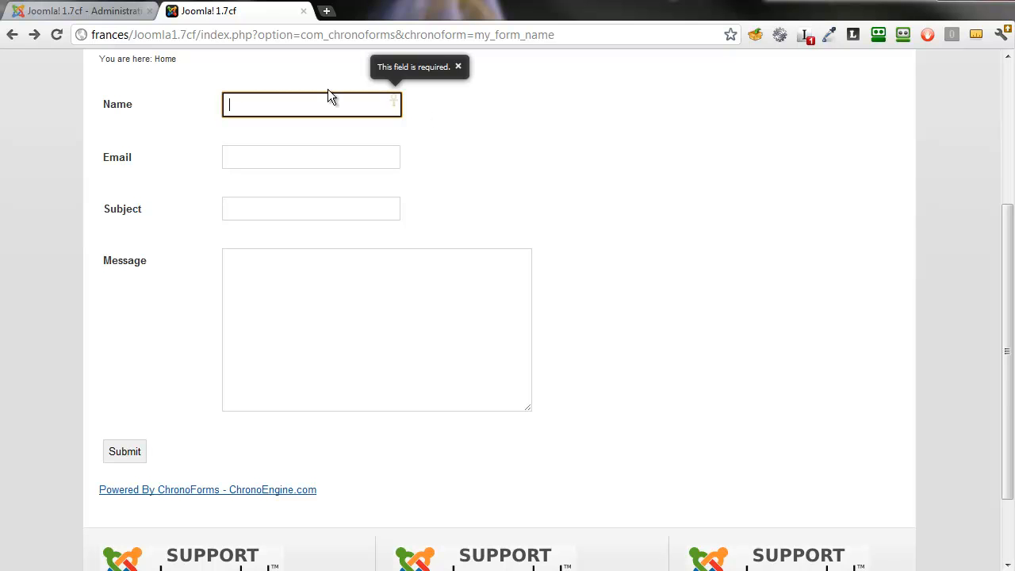
From the administrator Forms Manager, open my_form_name for editing.
left_click(106, 15)
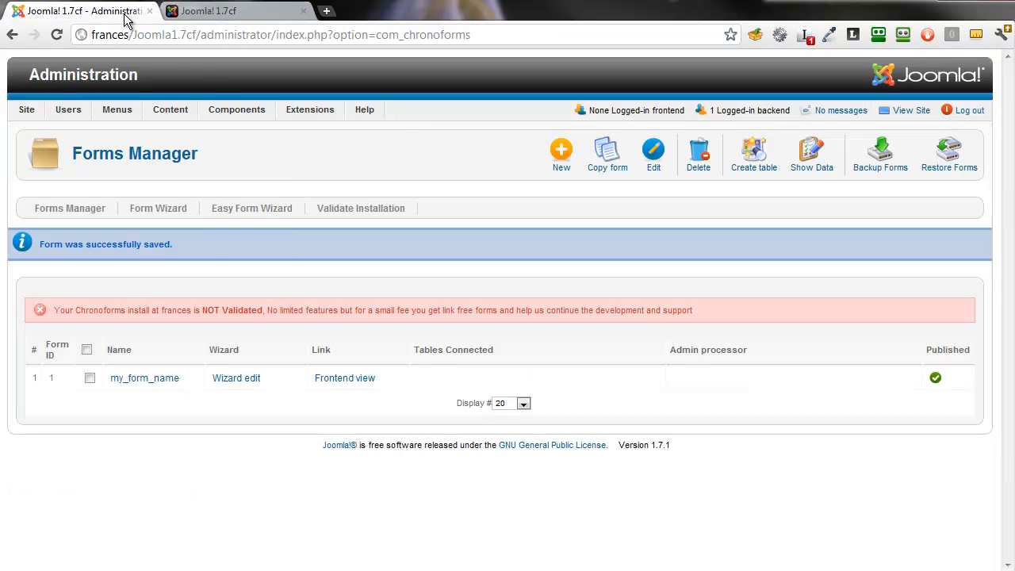
left_click(151, 384)
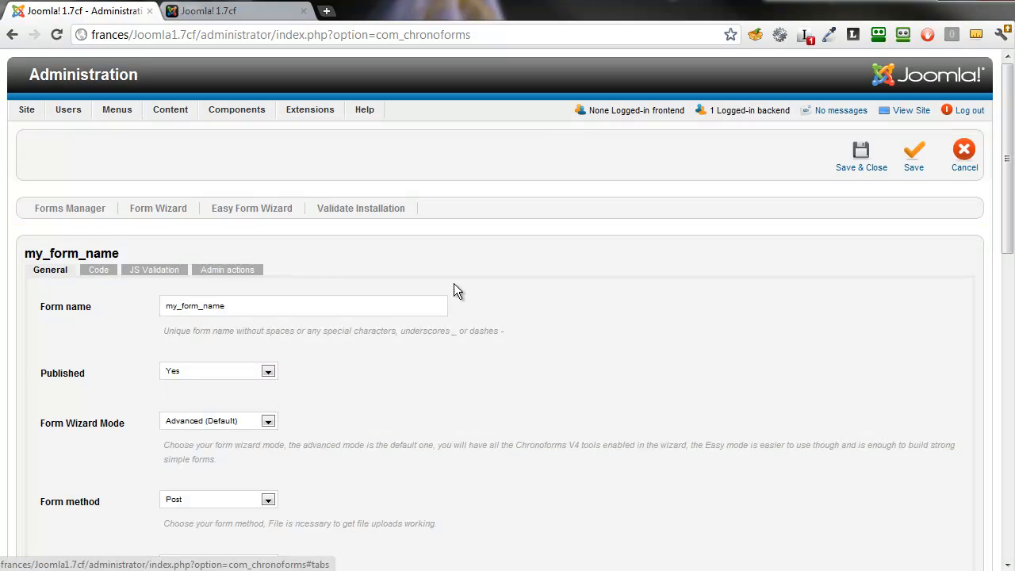
left_click_drag(1009, 170, 999, 230)
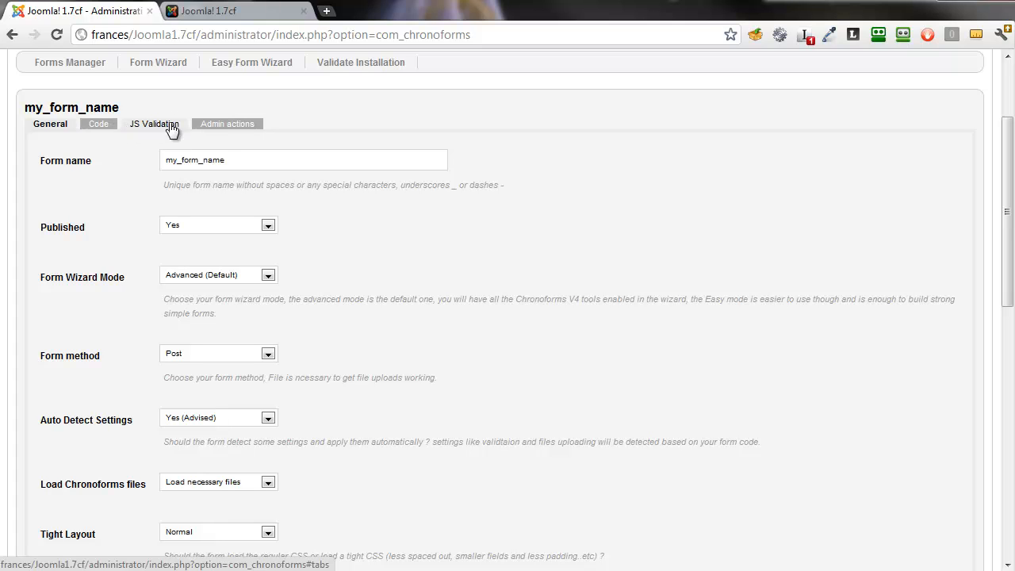
In JS Validation, set theme Blue, language Dutch and errors event onSubmit & onBlur.
left_click(155, 125)
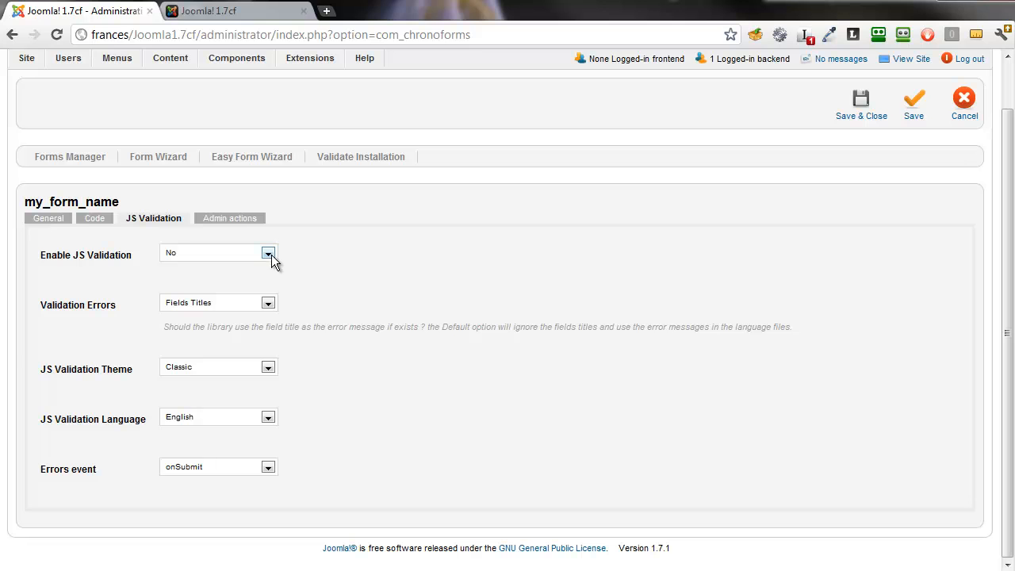
left_click(269, 305)
left_click(269, 367)
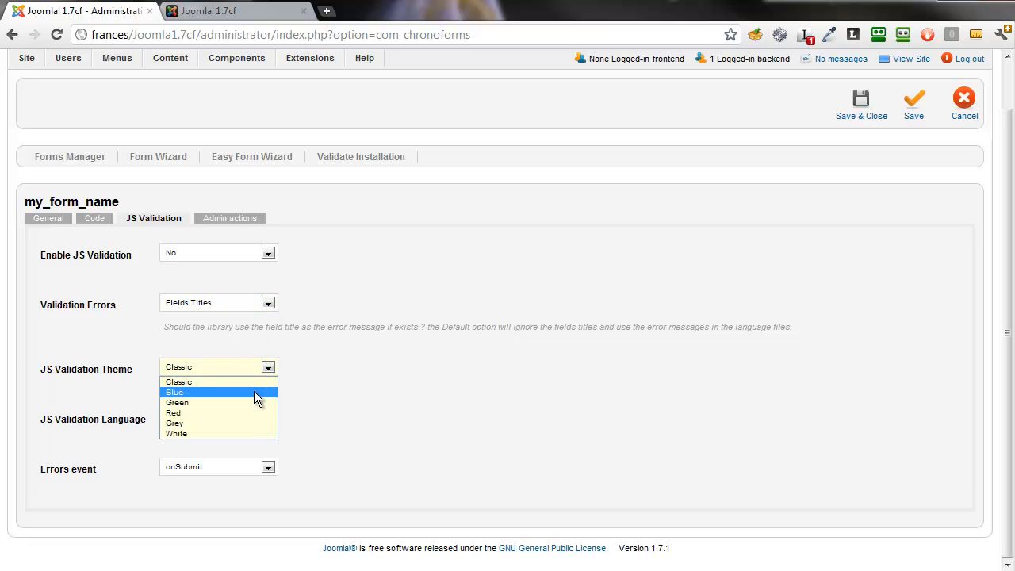
left_click(254, 391)
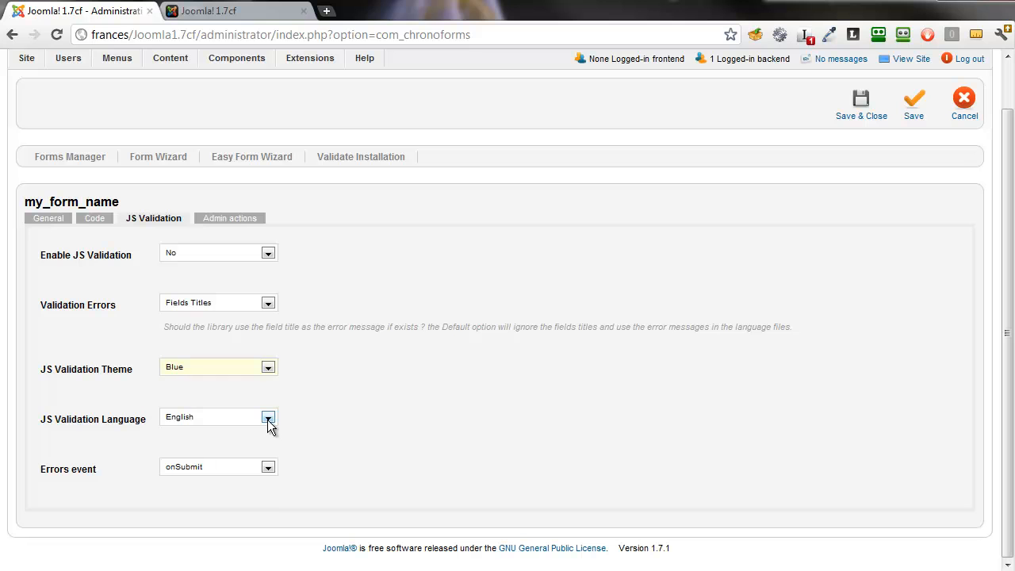
left_click(268, 420)
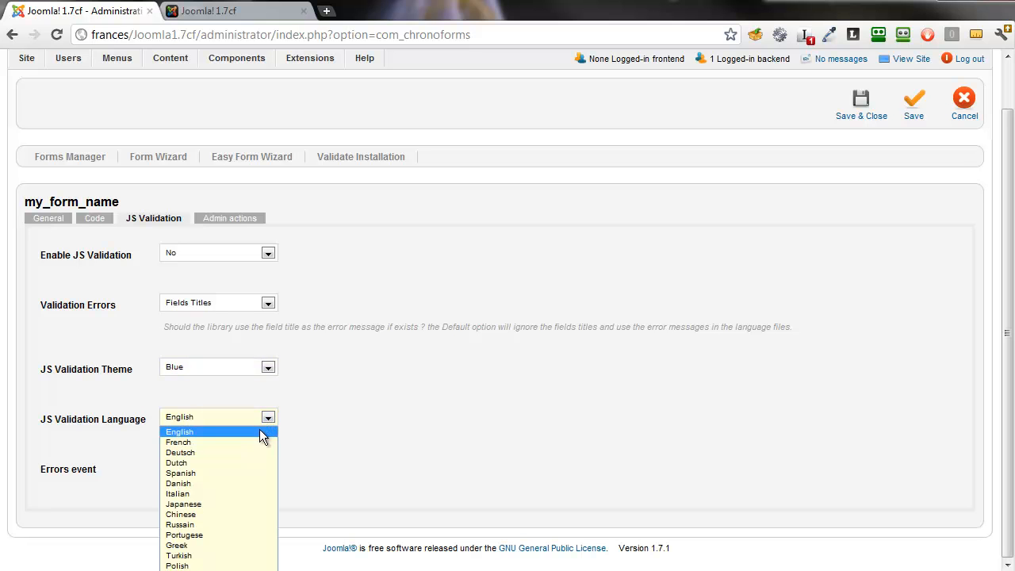
left_click(236, 464)
left_click(268, 468)
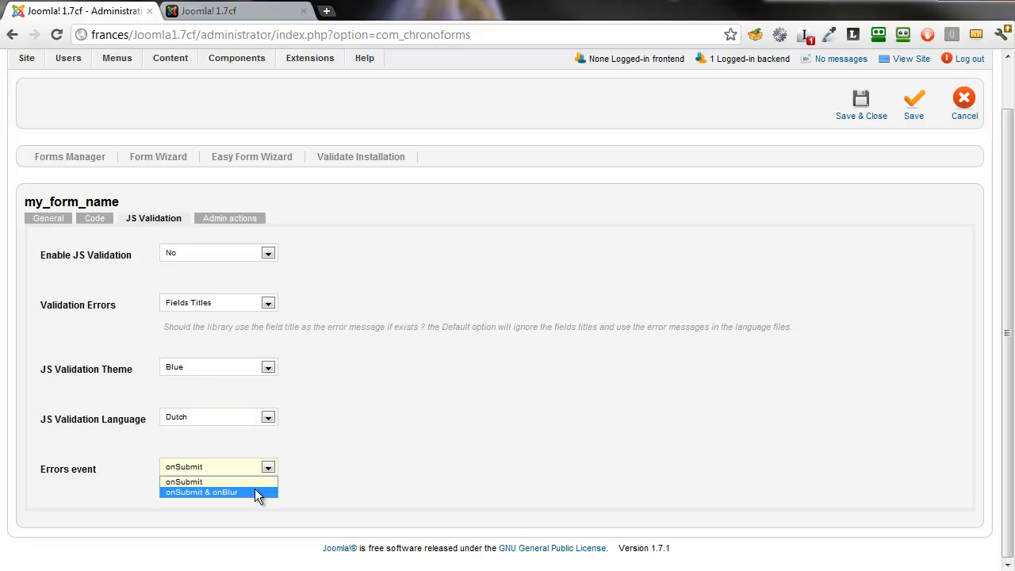
left_click(257, 493)
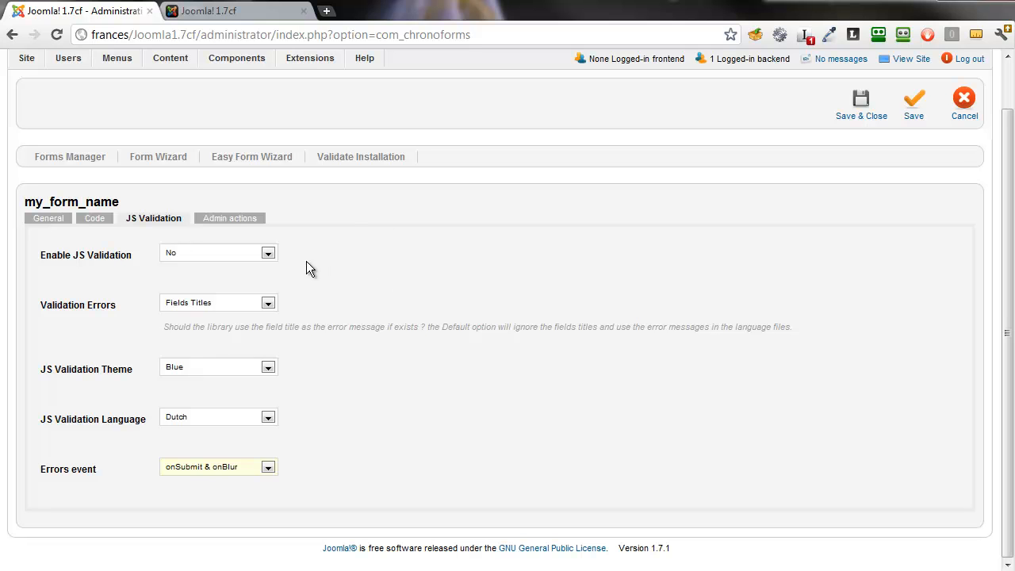
Save and close my_form_name, returning to the Forms Manager.
left_click(863, 107)
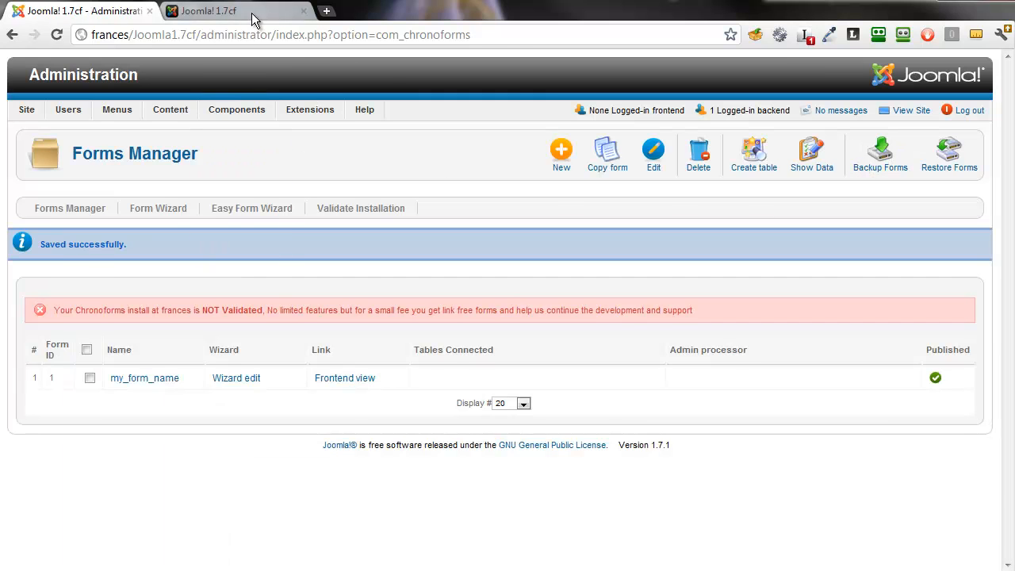
Reload the public form and tab through empty Name and Email to see blur warnings.
left_click(209, 11)
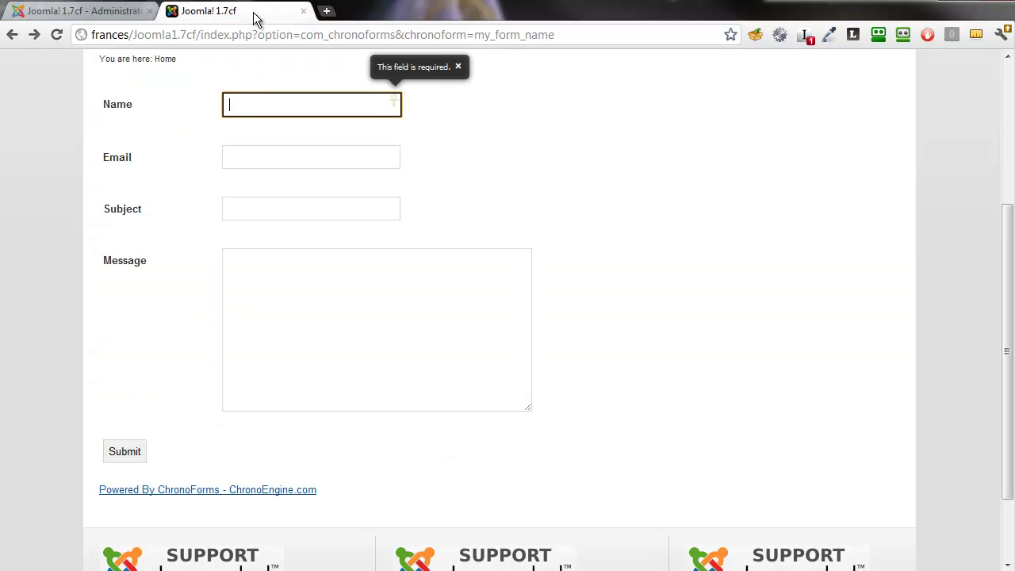
left_click(57, 34)
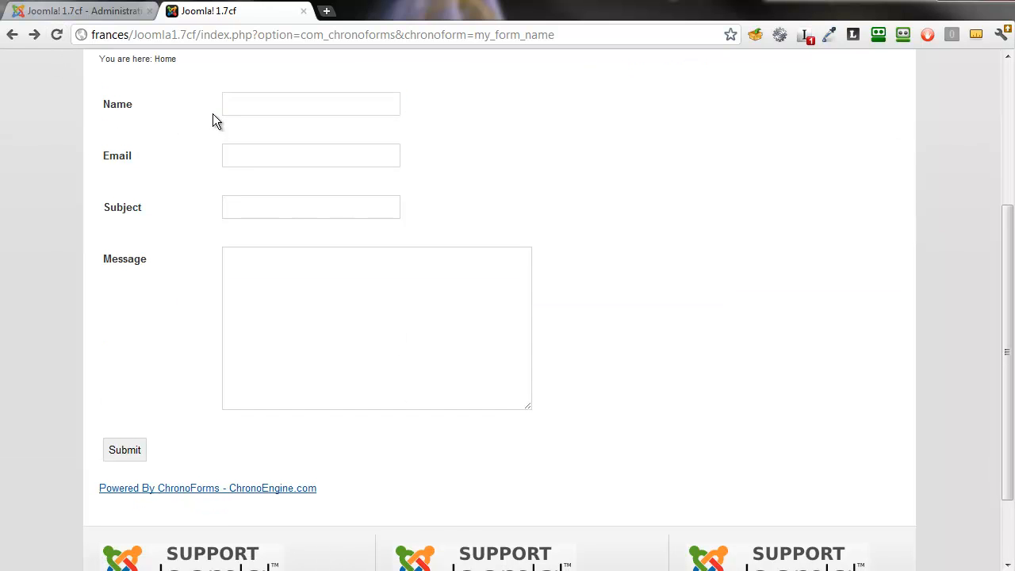
left_click(230, 104)
key("Tab")
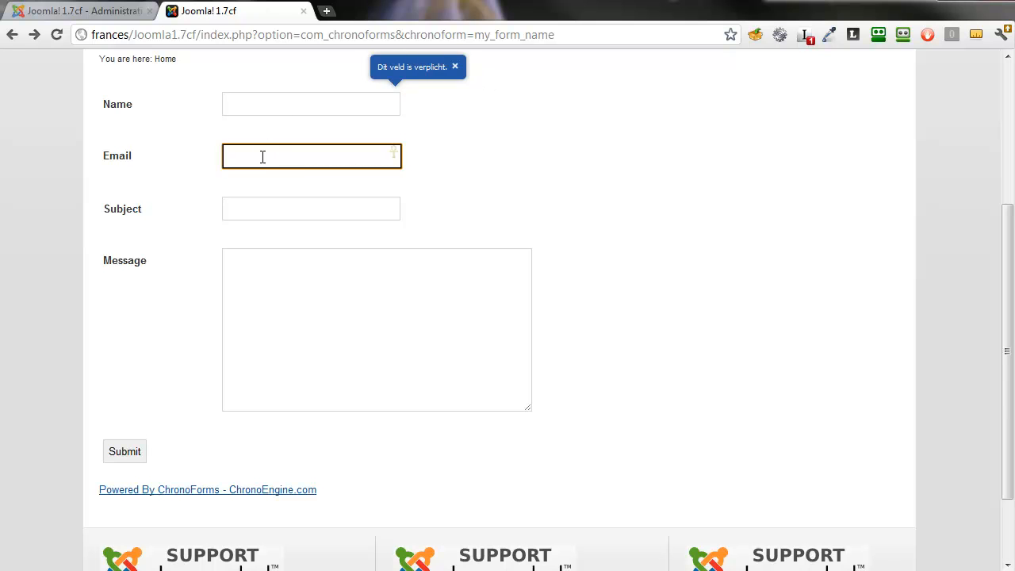
key("Tab")
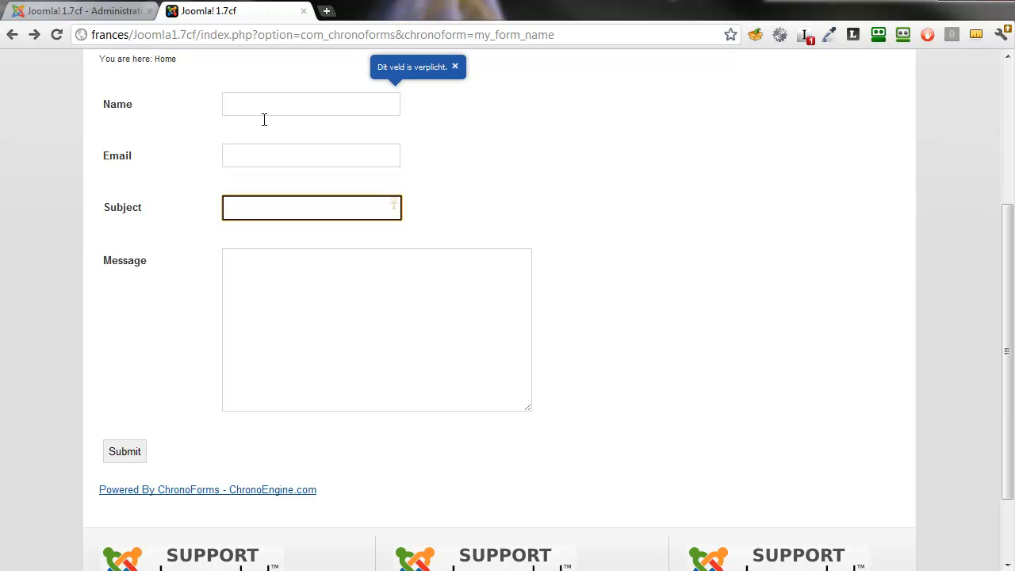
Enter Bob as Name, tab past empty Email and submit to get blue Dutch Email warnings.
left_click(258, 103)
type("B")
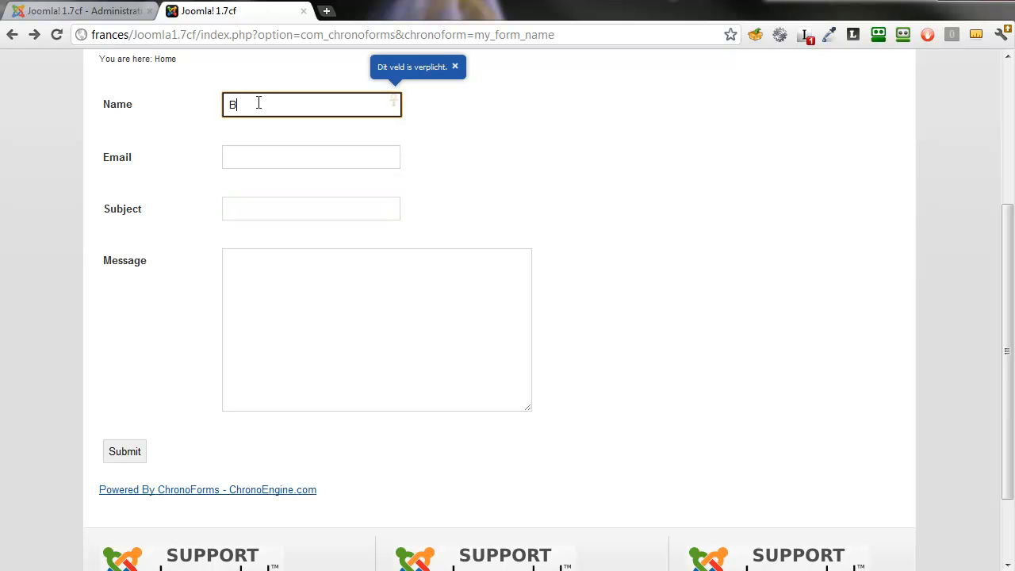
type("ob")
key("Tab")
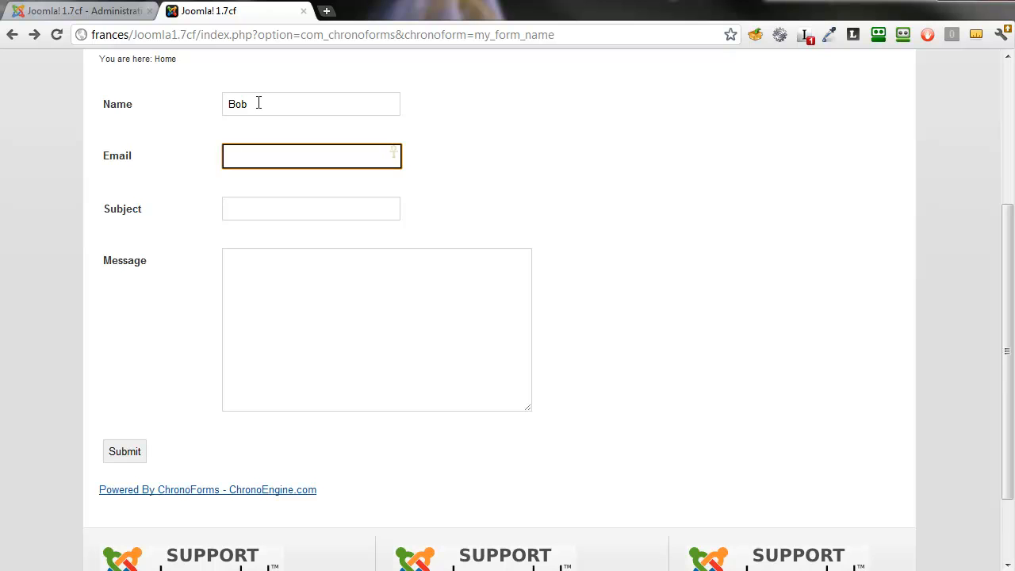
key("Tab")
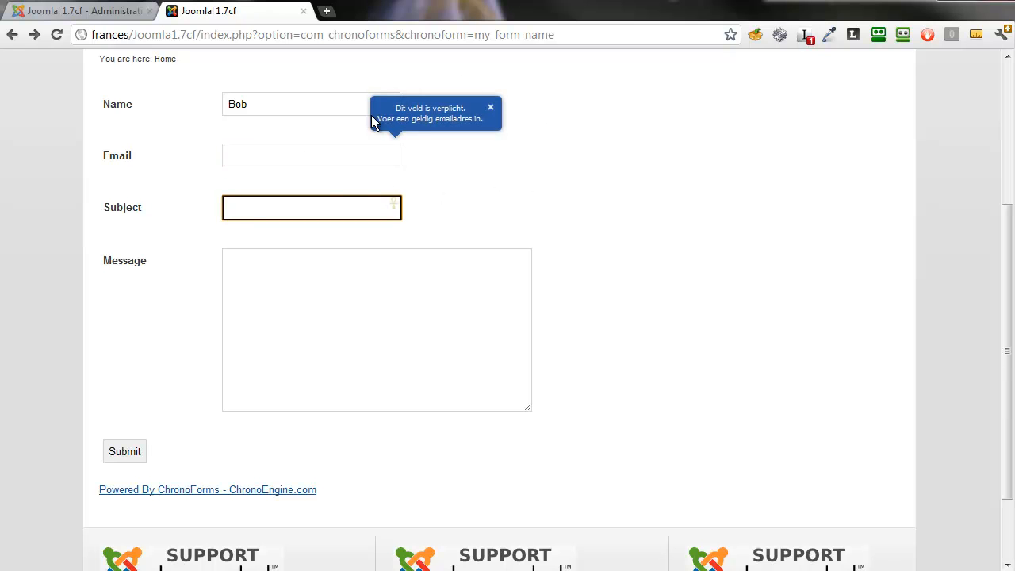
left_click(127, 452)
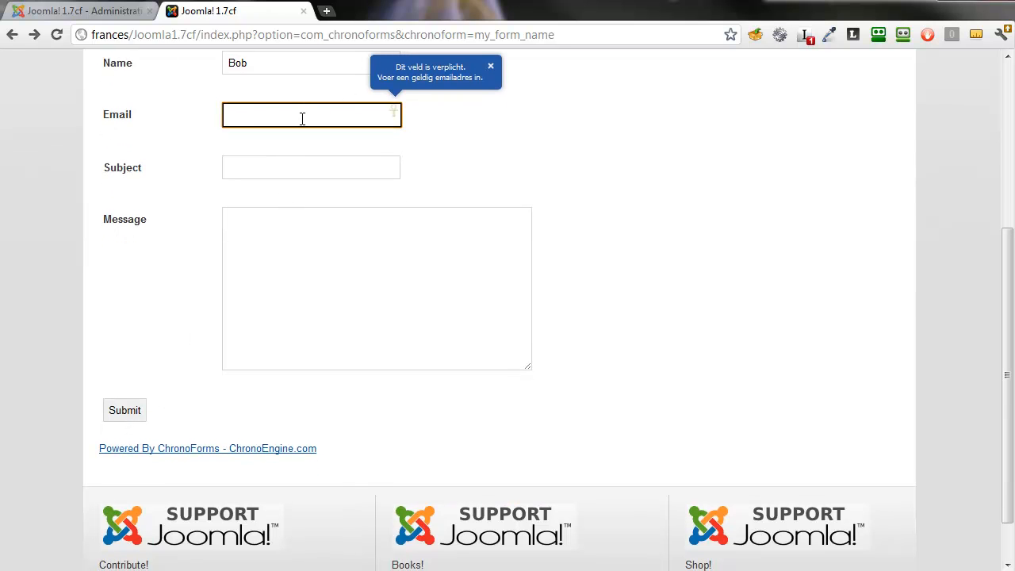
type("user@ex")
type("ample")
type(".com")
key("Tab")
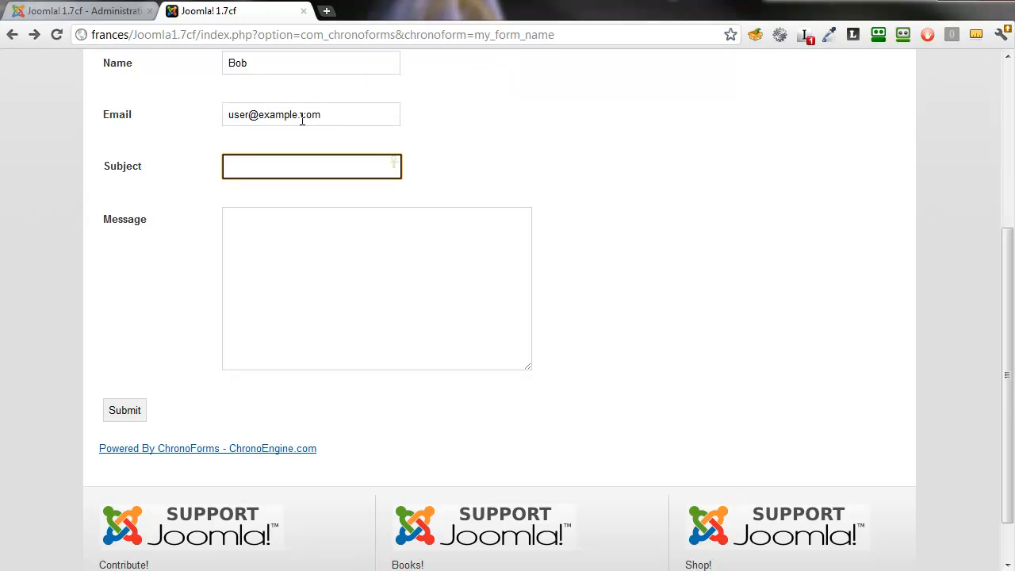
type("TTesting")
key("Tab")
type("sdfsfsfsdfss")
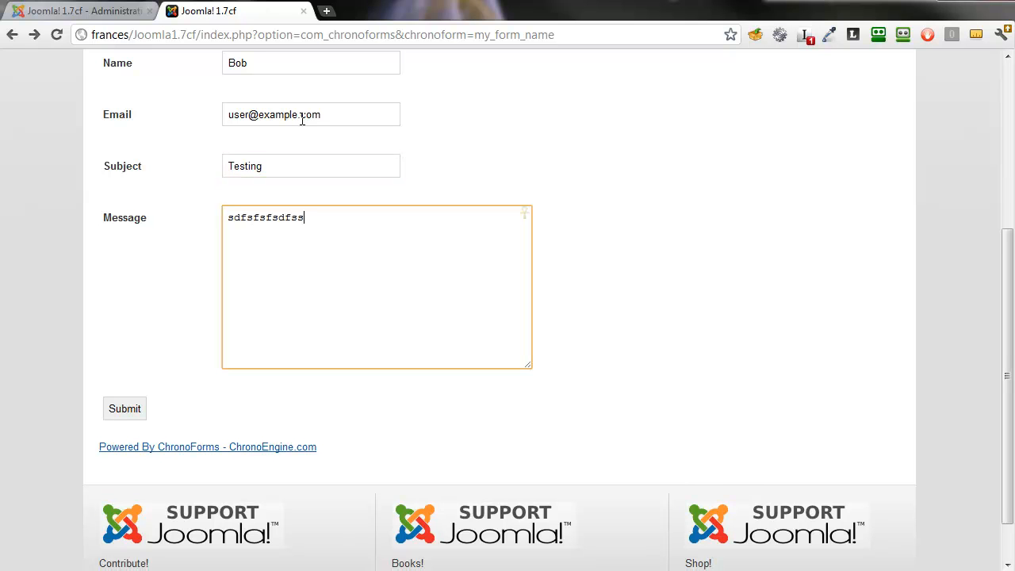
scroll(302, 119, "up", 1)
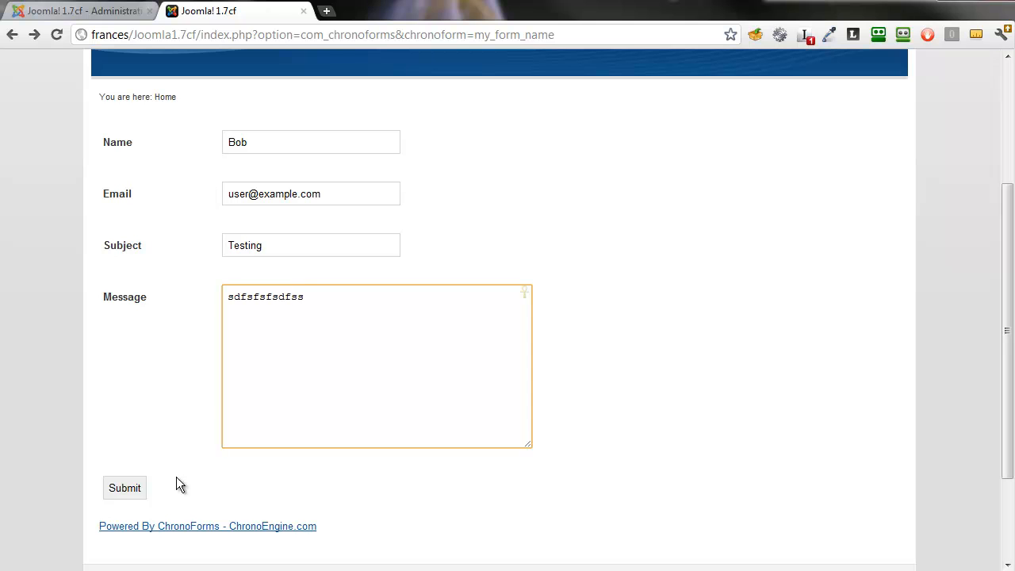
left_click(131, 486)
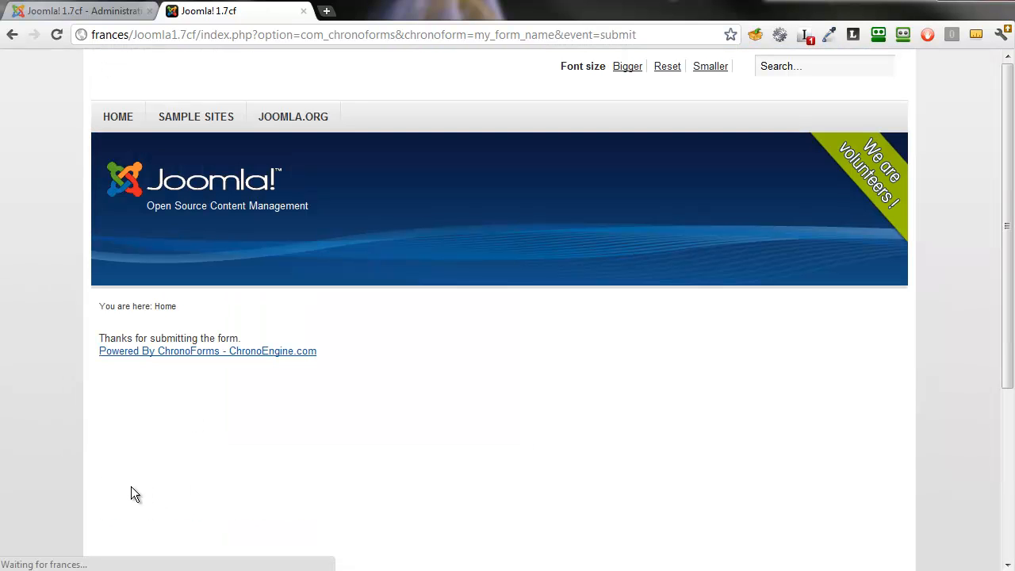